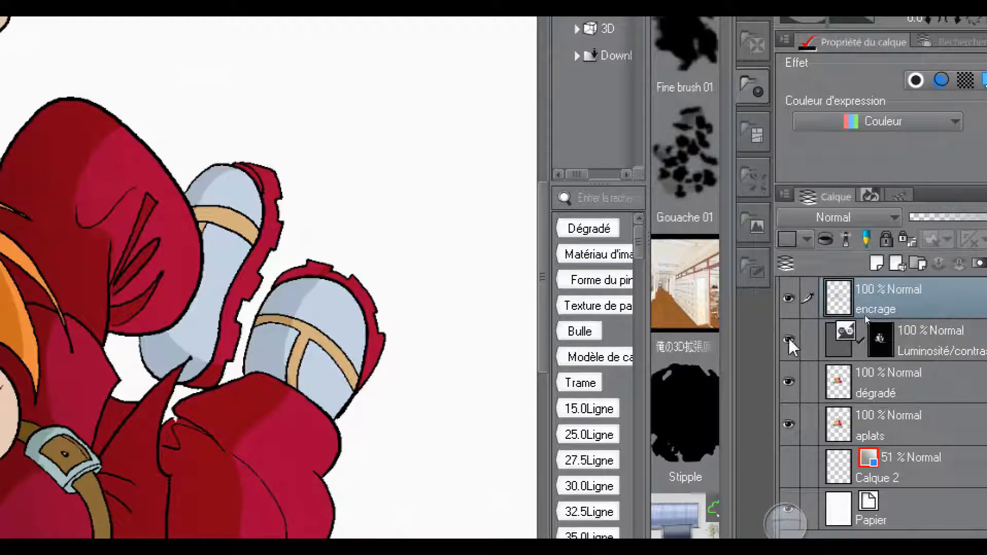
Hide the colour and correction layers below encrage, and duplicate encrage as a copy clipped to the original
left_click_drag(788, 338, 791, 431)
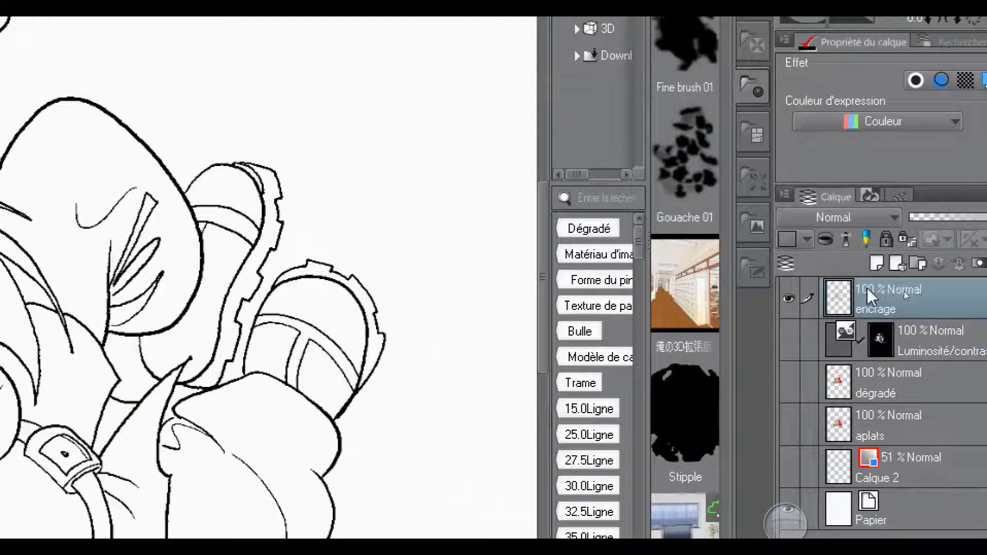
left_click_drag(868, 287, 880, 263)
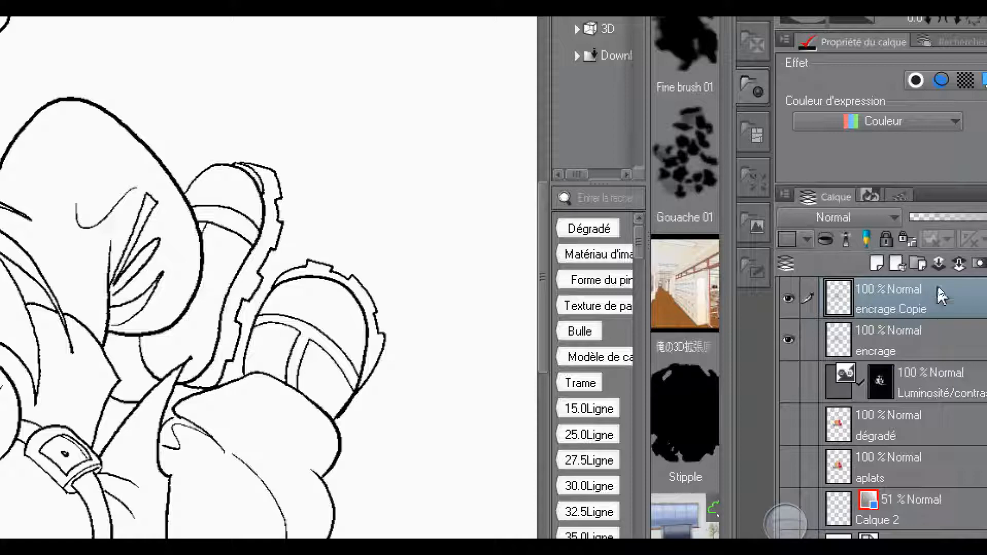
left_click(825, 240)
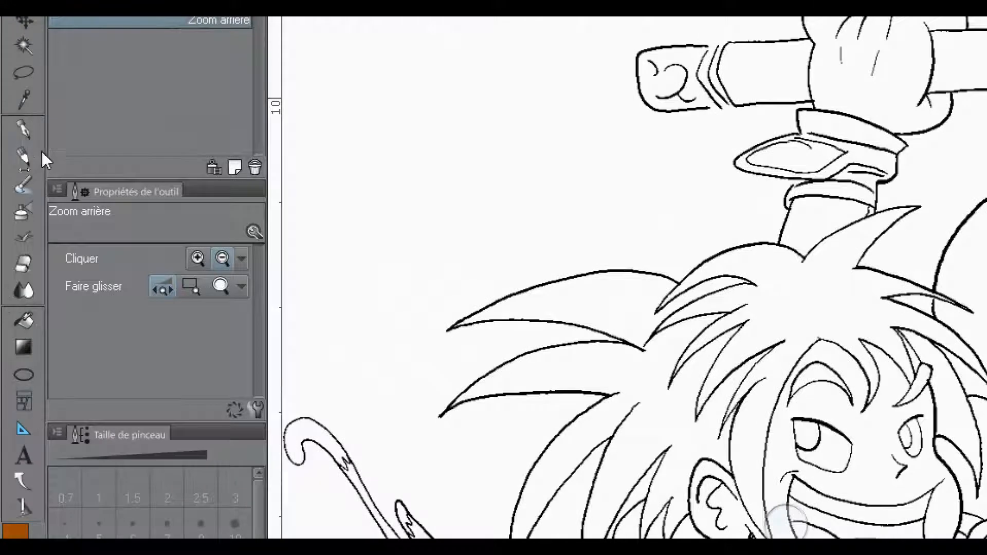
Paint over a short piece of the hair outline on encrage Copie with Plume G in the orange-brown foreground colour
left_click(23, 130)
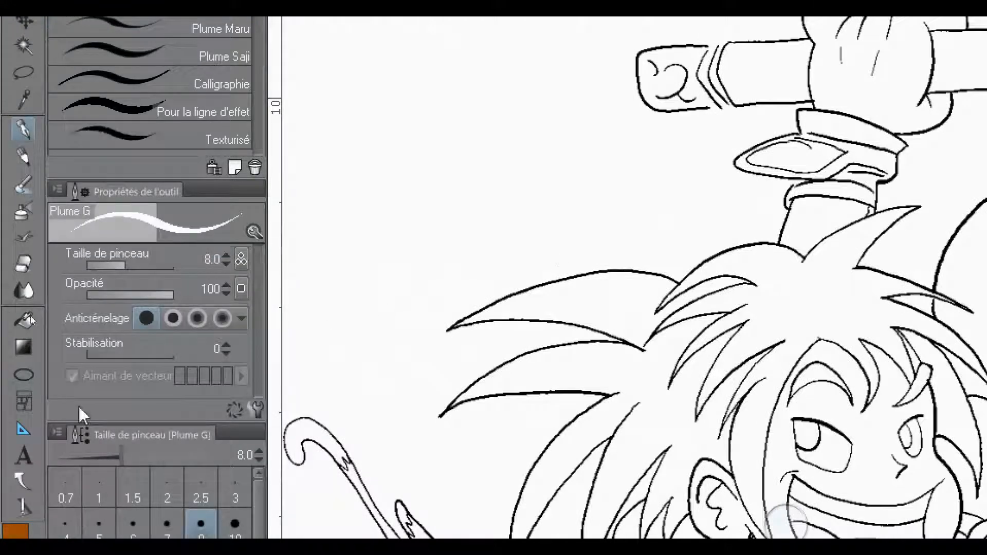
left_click(23, 530)
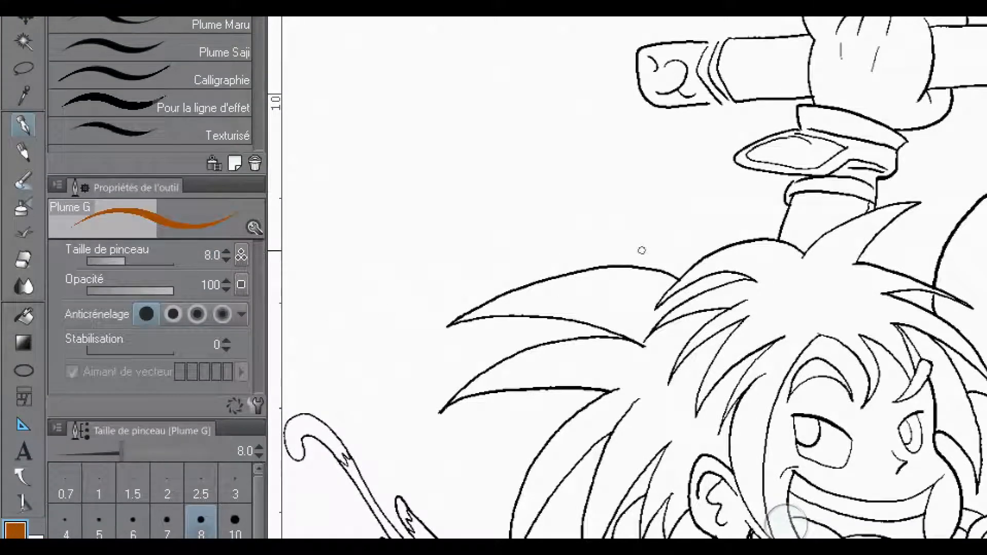
left_click_drag(671, 270, 677, 276)
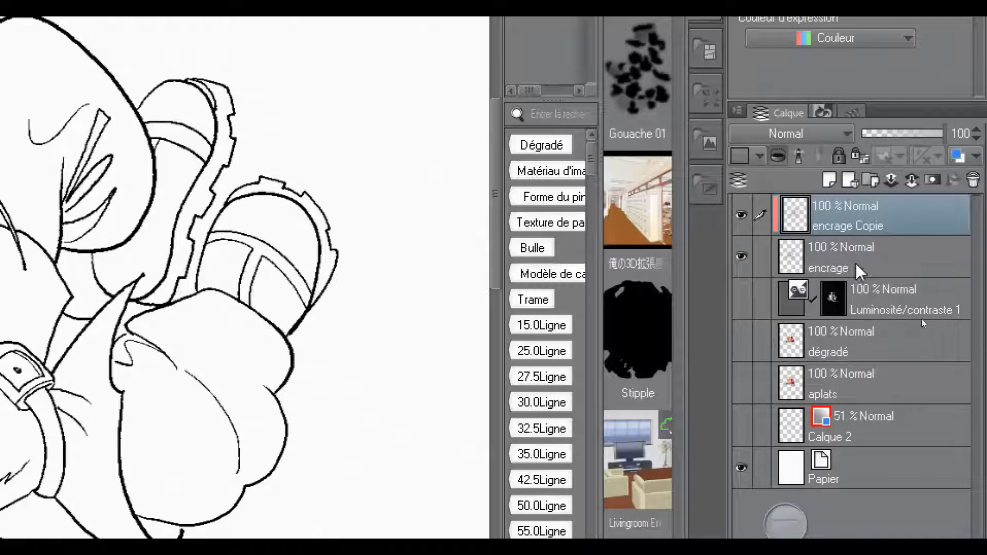
Show the dégradé, aplats and Luminosité/contraste 1 layers again, keeping encrage Copie as the clipped active layer
left_click(838, 265)
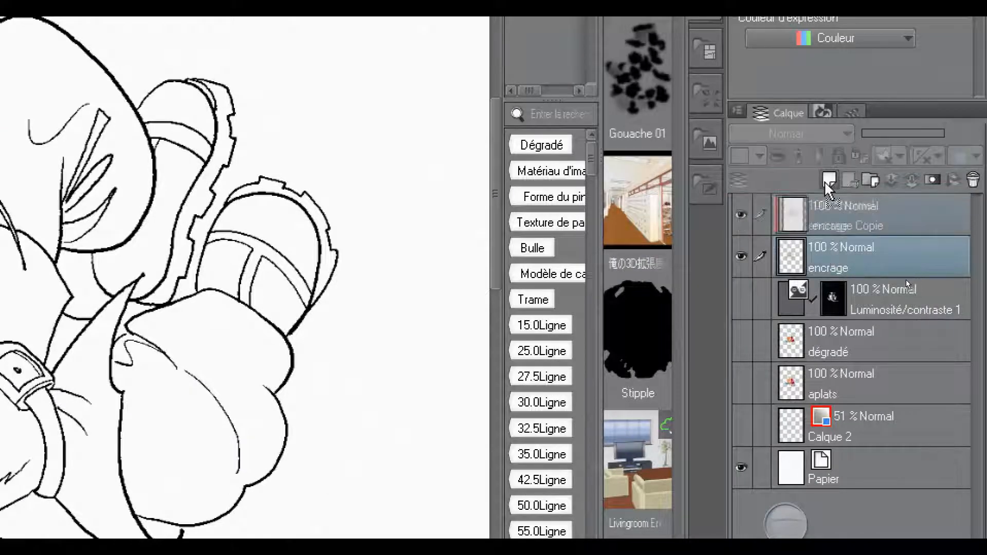
left_click(836, 207)
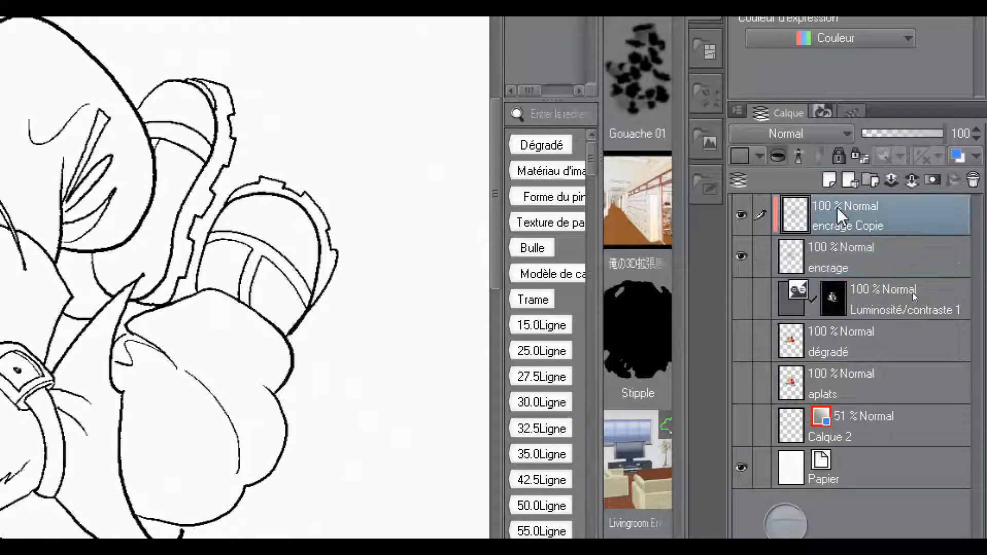
left_click(779, 157)
left_click_drag(741, 343, 742, 380)
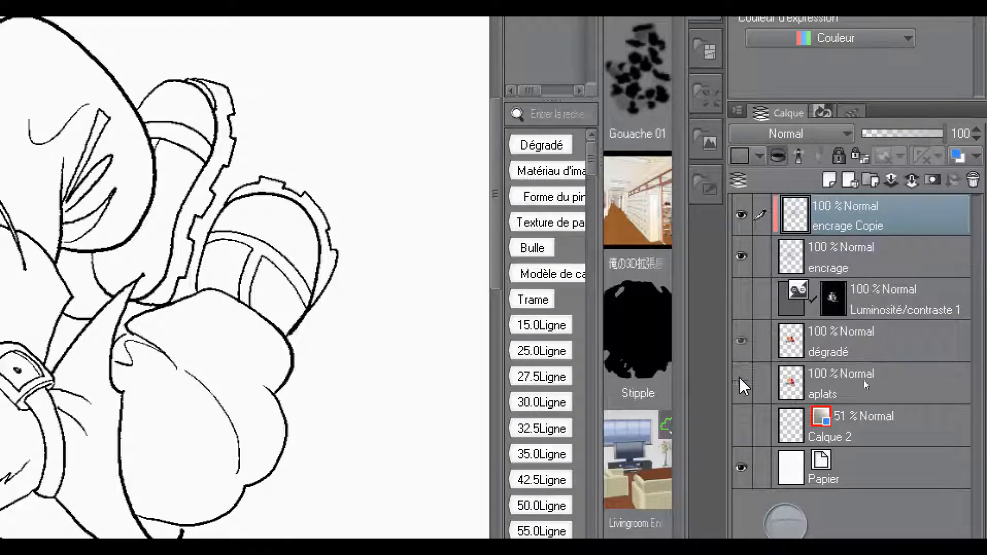
left_click(740, 298)
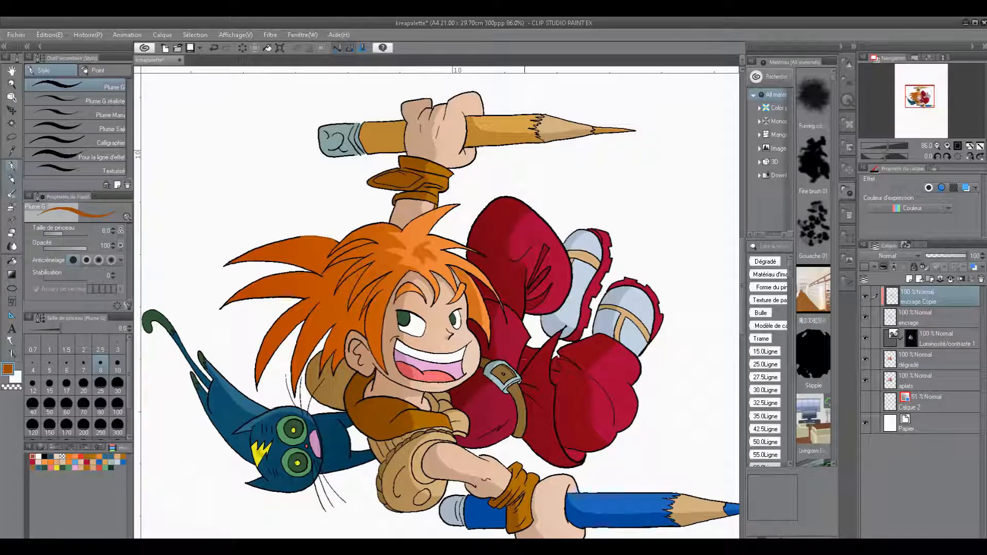
Recolour the character's line art orange-brown on encrage Copie, using Plume G at size 80 and 300
left_click(101, 404)
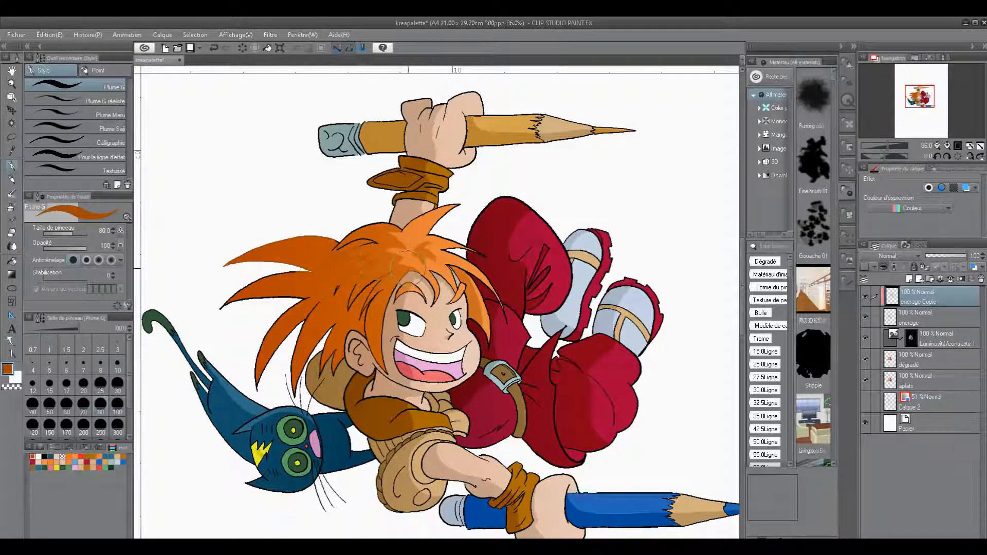
left_click_drag(408, 268, 353, 302)
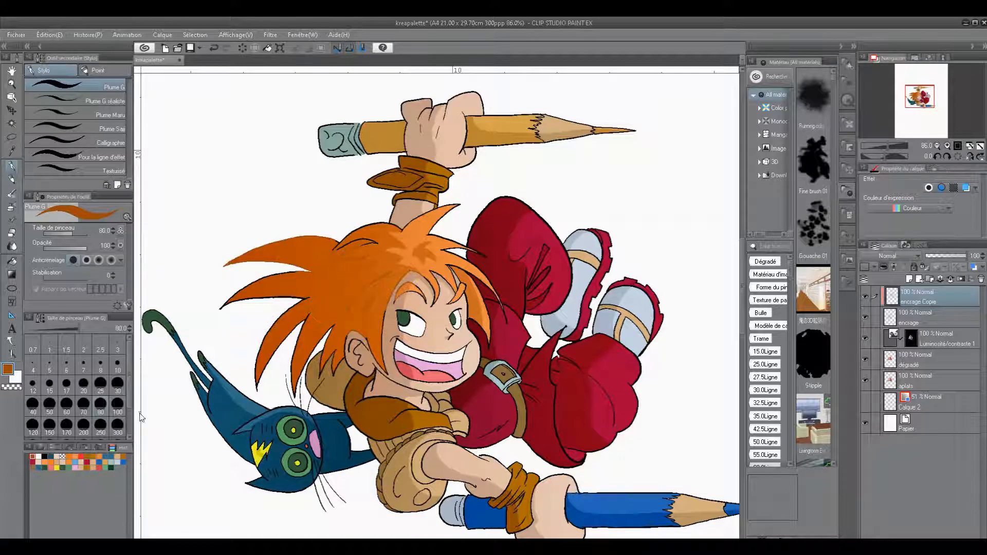
left_click(117, 424)
mouse_move(398, 263)
left_mouse_down()
mouse_move(453, 128)
mouse_move(364, 99)
mouse_move(595, 121)
mouse_move(549, 200)
mouse_move(555, 242)
mouse_move(617, 221)
mouse_move(642, 359)
mouse_move(535, 400)
mouse_move(591, 437)
mouse_move(442, 380)
mouse_move(350, 442)
mouse_move(501, 501)
mouse_move(586, 475)
mouse_move(668, 478)
mouse_move(683, 496)
mouse_move(591, 483)
left_mouse_up()
mouse_move(370, 488)
left_mouse_down()
mouse_move(295, 455)
mouse_move(166, 311)
mouse_move(165, 283)
mouse_move(224, 246)
mouse_move(517, 213)
mouse_move(598, 301)
mouse_move(605, 411)
mouse_move(624, 439)
mouse_move(726, 493)
mouse_move(679, 512)
mouse_move(353, 485)
mouse_move(314, 357)
mouse_move(353, 211)
mouse_move(445, 175)
mouse_move(403, 186)
mouse_move(452, 296)
left_mouse_up()
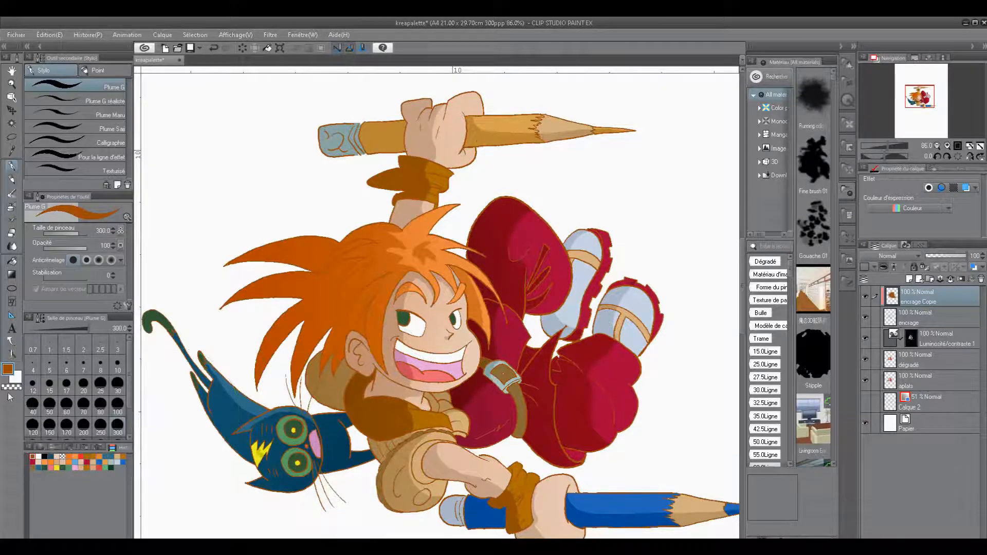
Change the drawing colour to a darker, less saturated brown for the line art
left_click(8, 369)
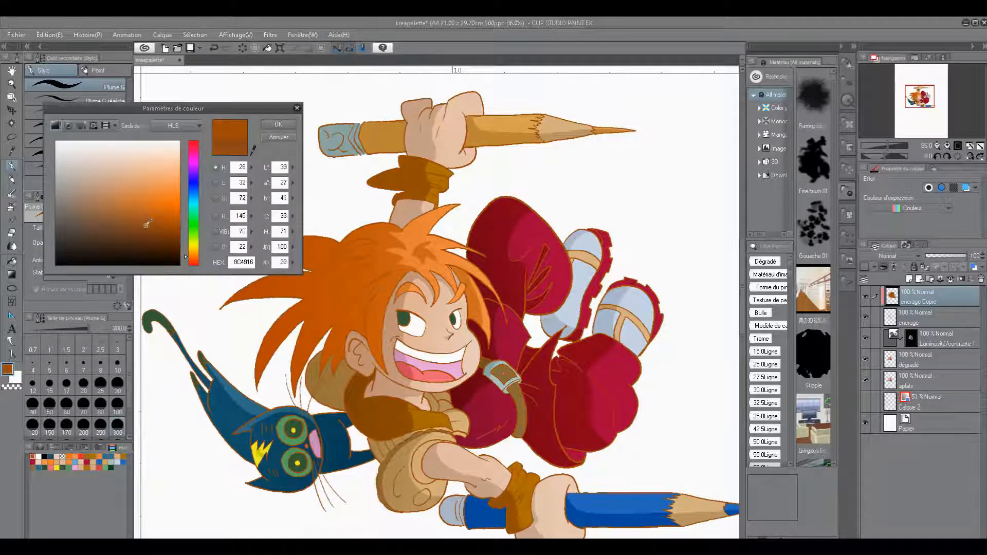
left_click_drag(139, 225, 137, 224)
left_click(276, 126)
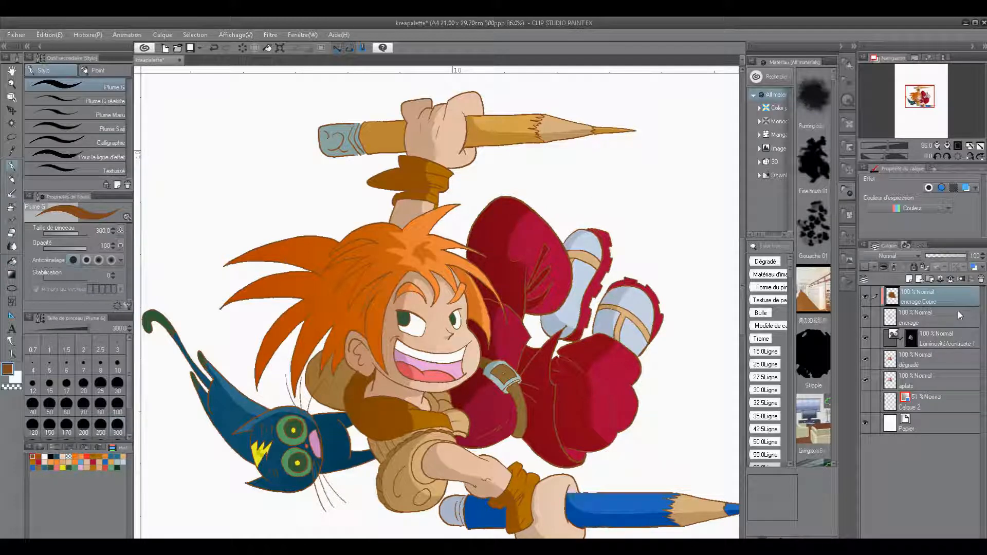
Add a Teinte/Saturation/Luminosité correction layer above encrage Copie with the hue set to -20
key("super+plus")
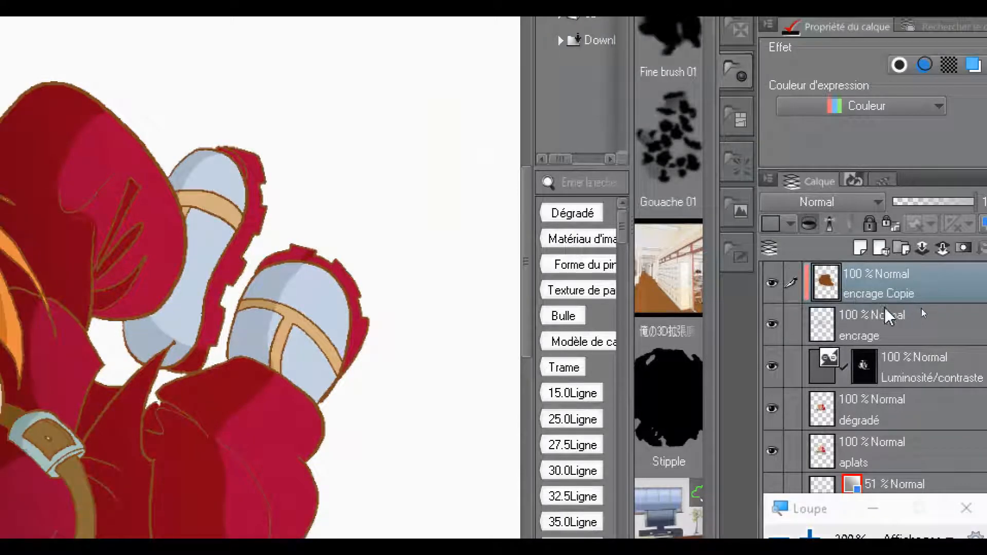
right_click(880, 277)
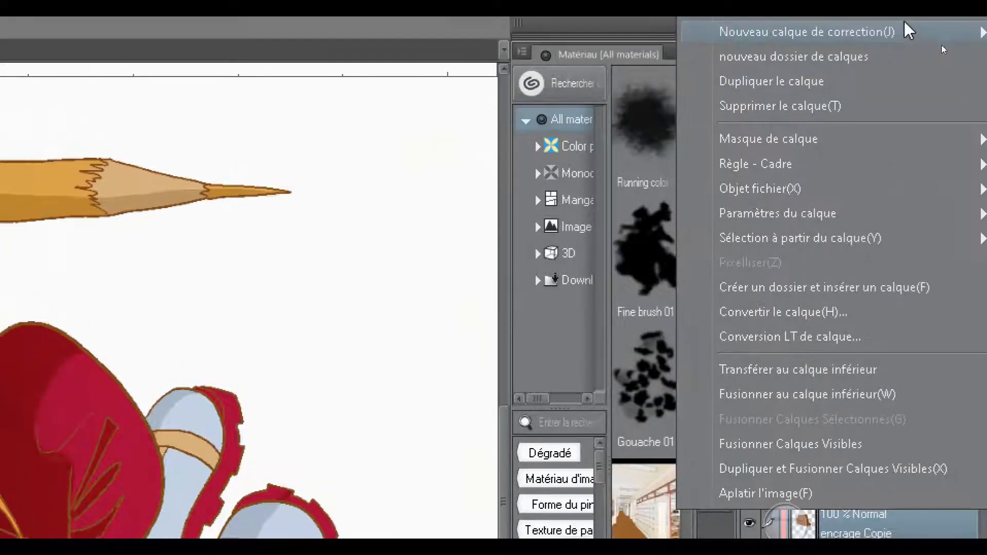
mouse_move(897, 85)
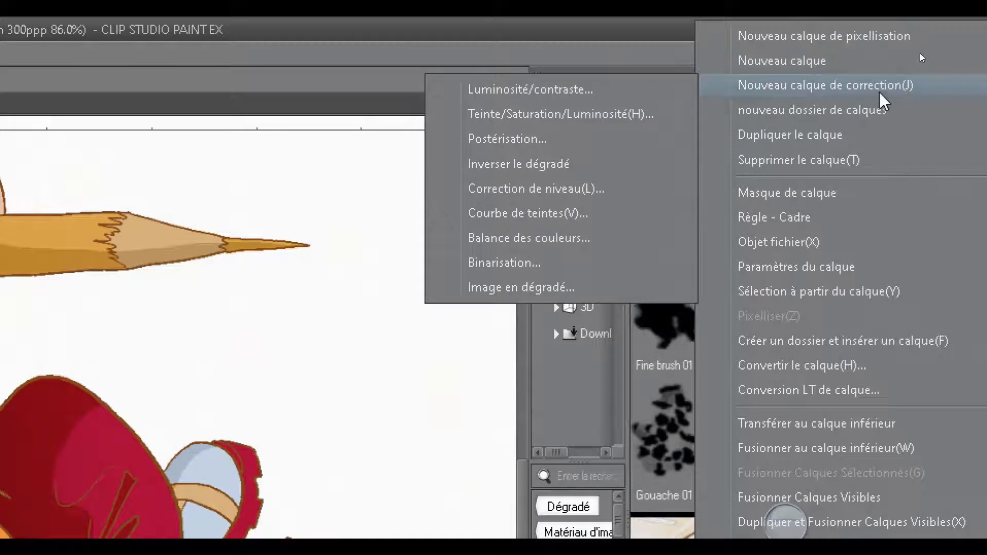
left_click(646, 110)
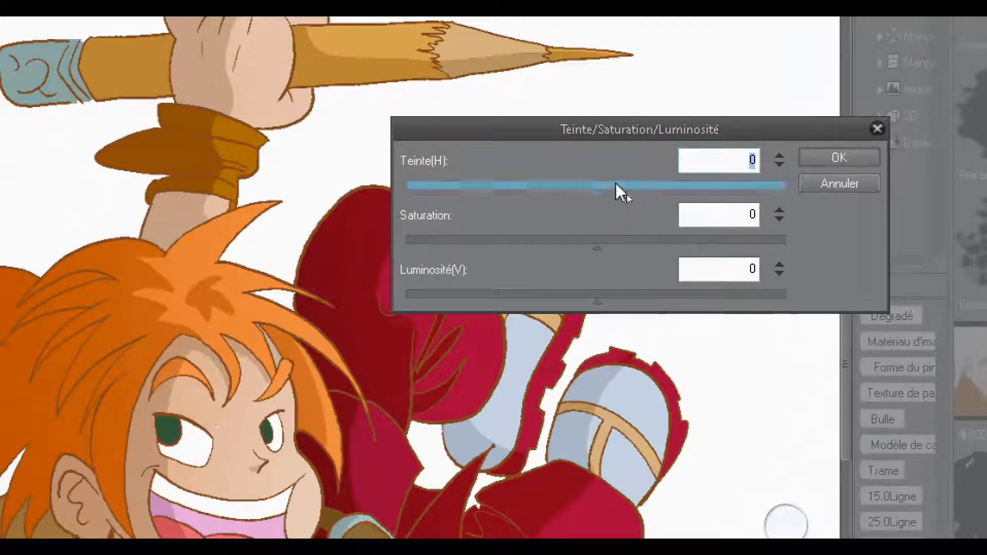
left_click(595, 190)
left_click_drag(595, 192, 575, 200)
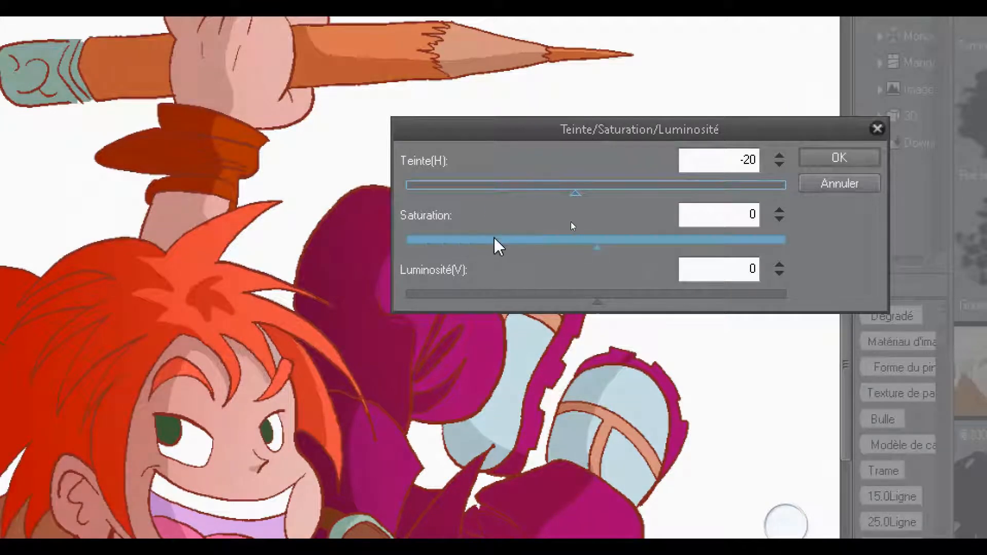
left_click(853, 158)
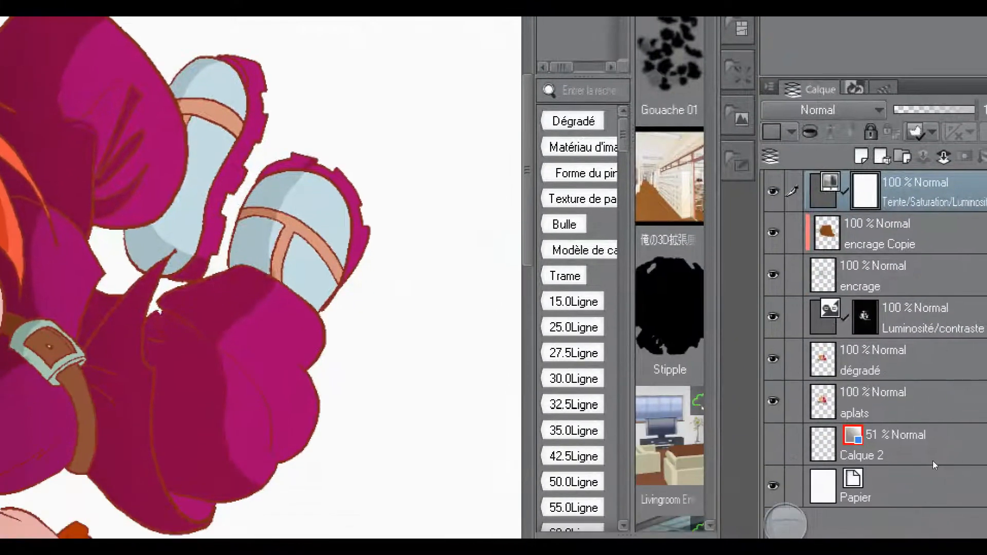
Blank out the hue correction layer's mask with a transparent fill while the other layers are hidden, and restore all but Calque 2
left_click_drag(770, 485, 772, 248)
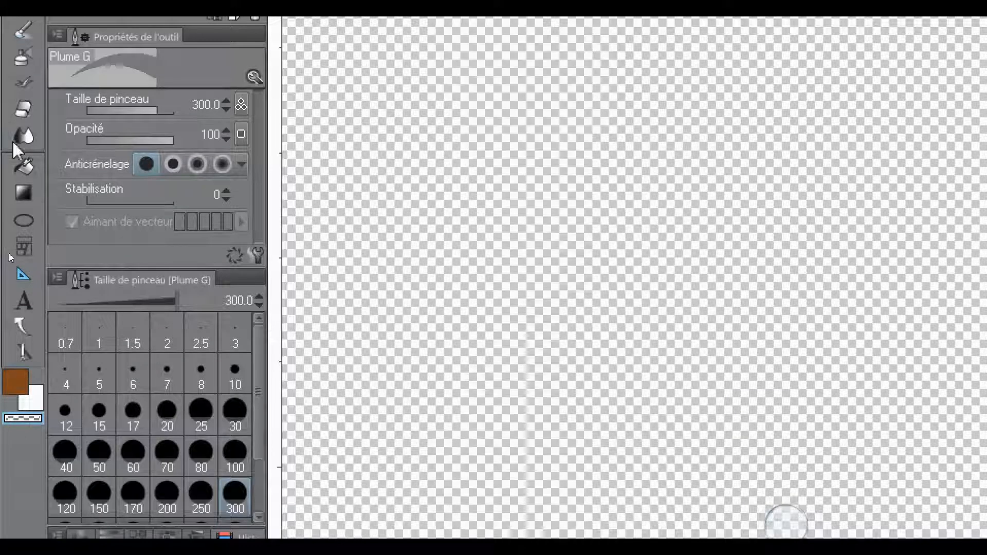
left_click(24, 167)
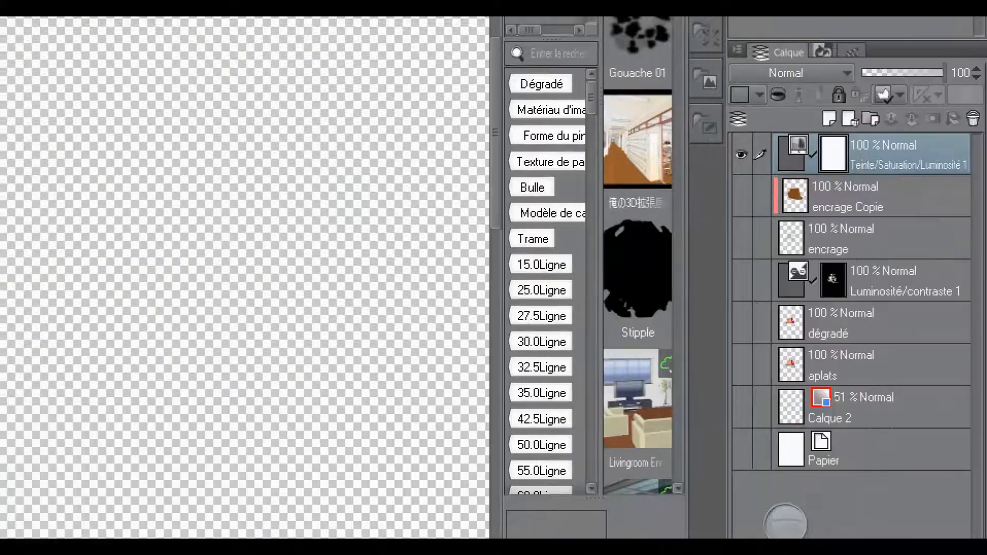
left_click(292, 211)
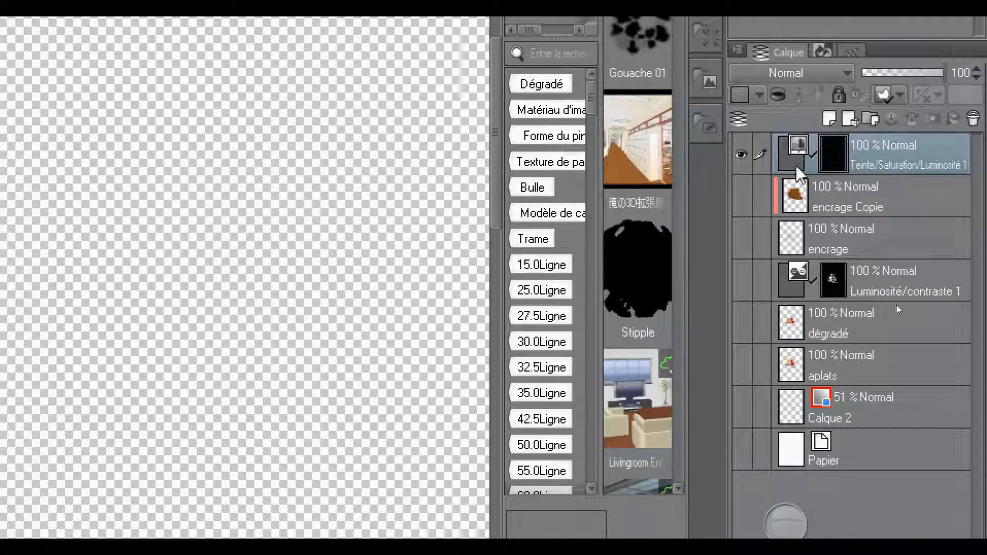
left_click_drag(740, 196, 740, 473)
left_click(740, 406)
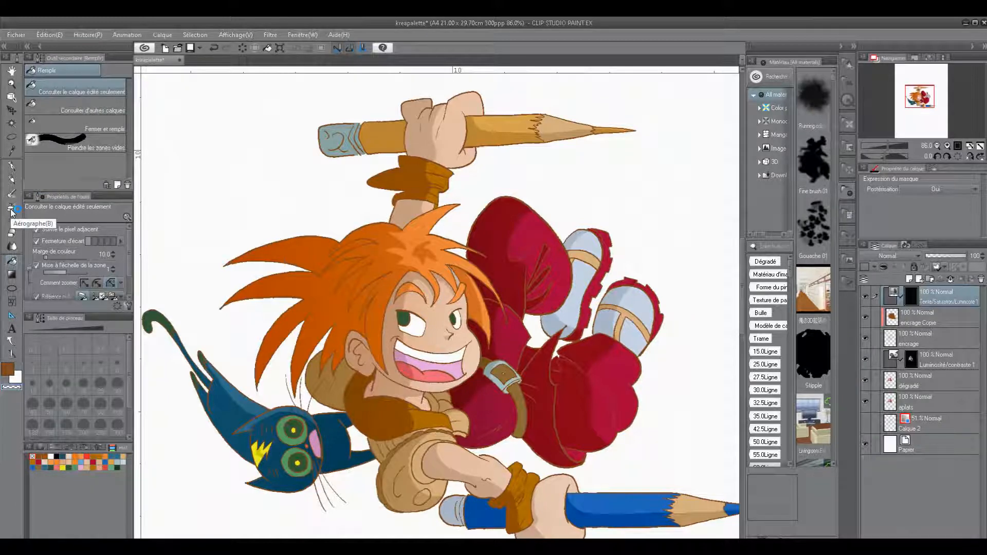
Airbrush the correction mask over the hair and red trousers with Gomme douce at size 300 in the brown foreground colour
key("super+plus")
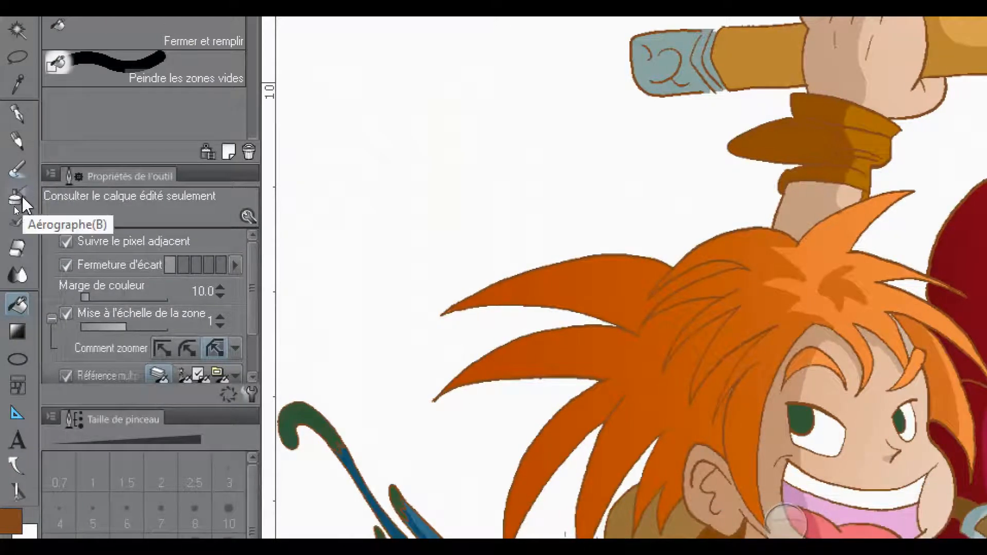
left_click(20, 203)
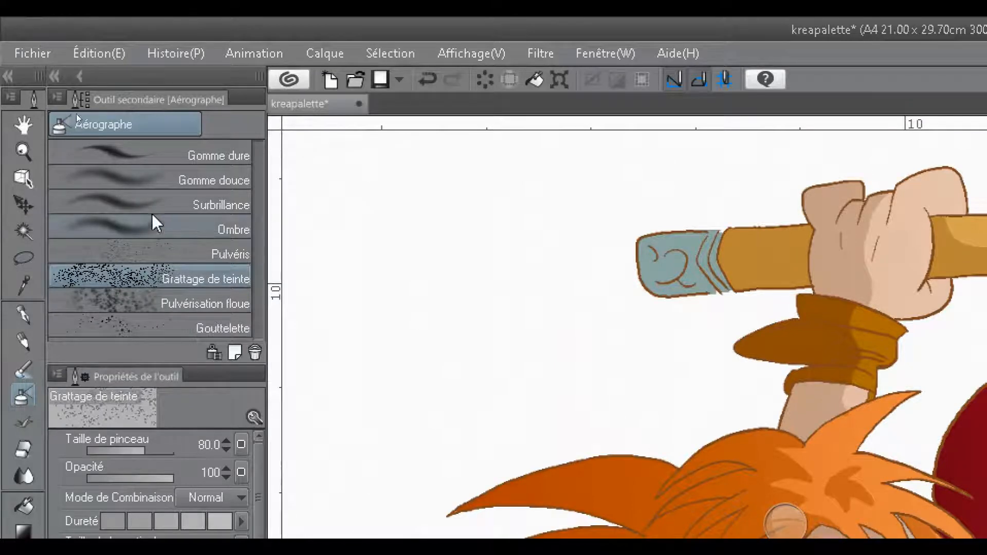
left_click(163, 175)
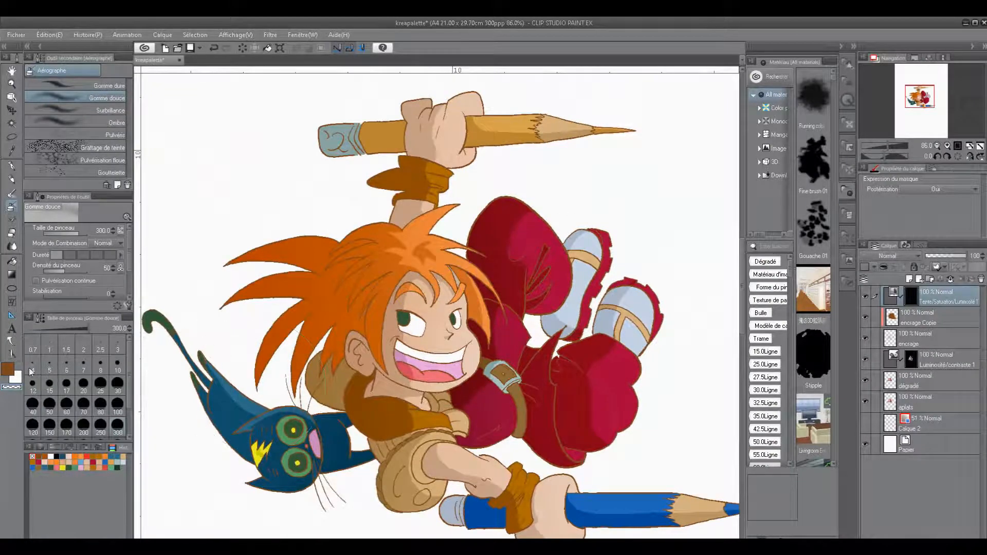
left_click(7, 368)
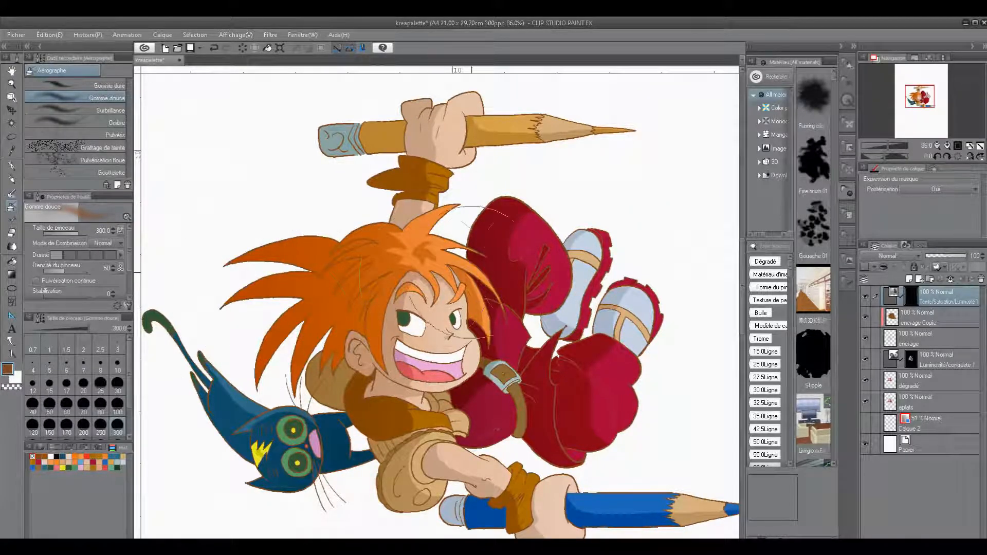
mouse_move(566, 251)
left_mouse_down()
mouse_move(401, 313)
mouse_move(308, 329)
mouse_move(406, 431)
mouse_move(370, 447)
mouse_move(542, 422)
left_mouse_up()
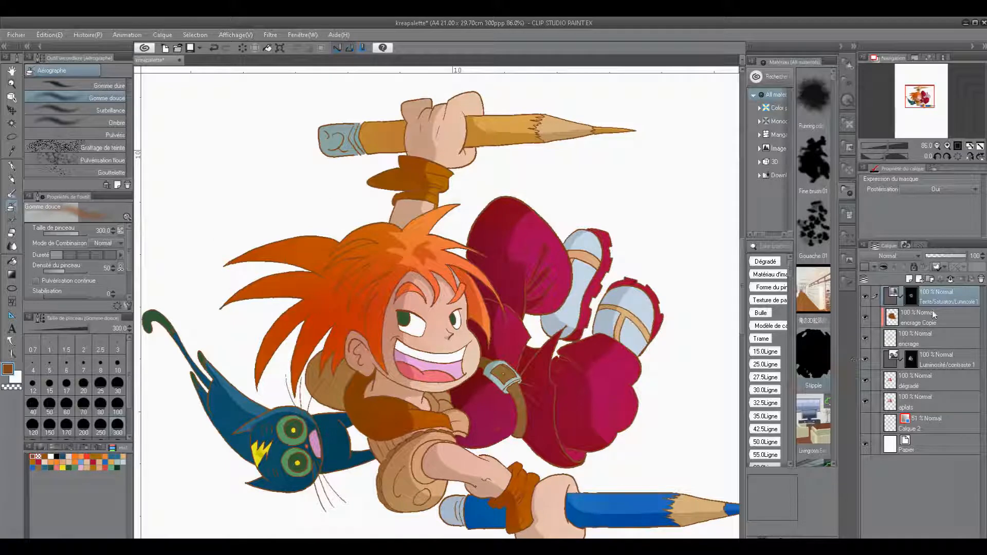
right_click(937, 297)
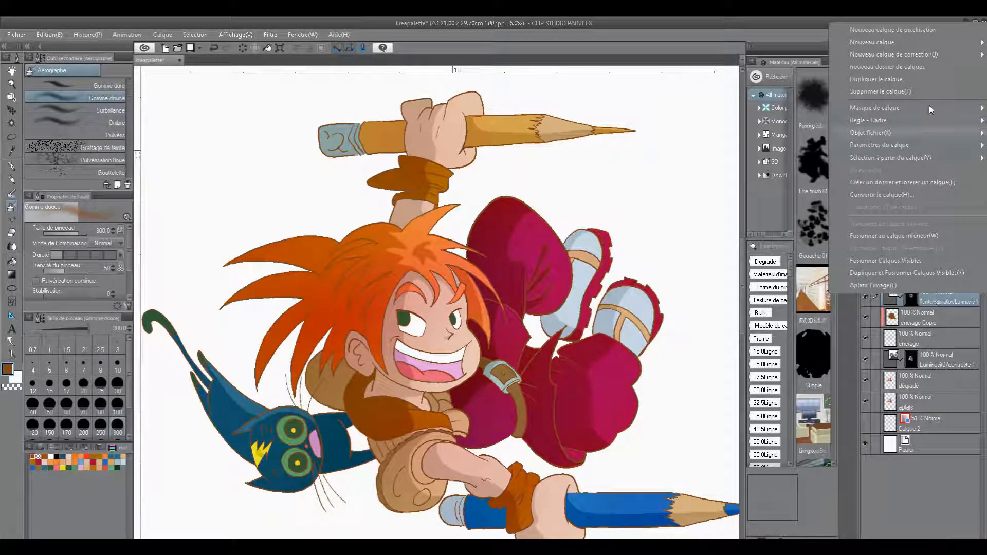
mouse_move(937, 55)
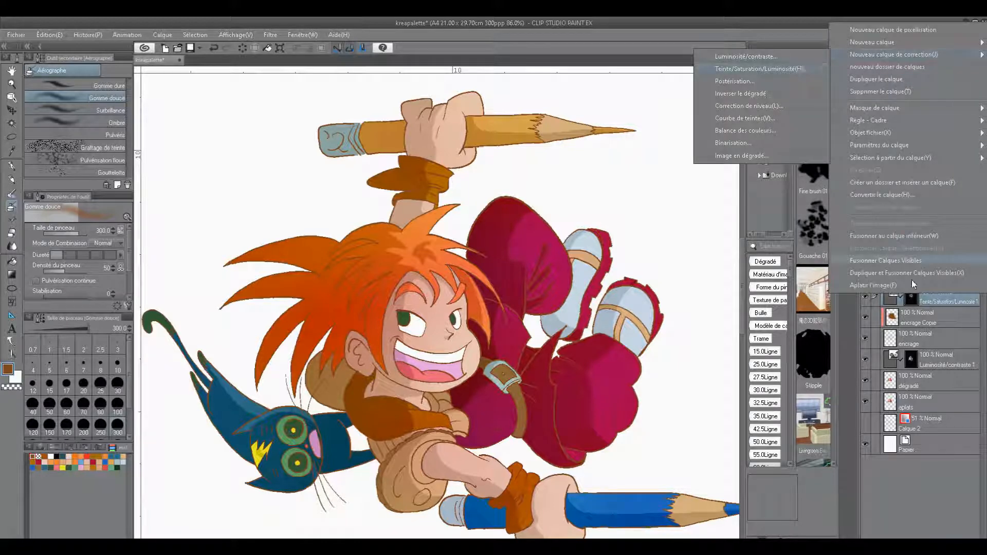
left_click(905, 486)
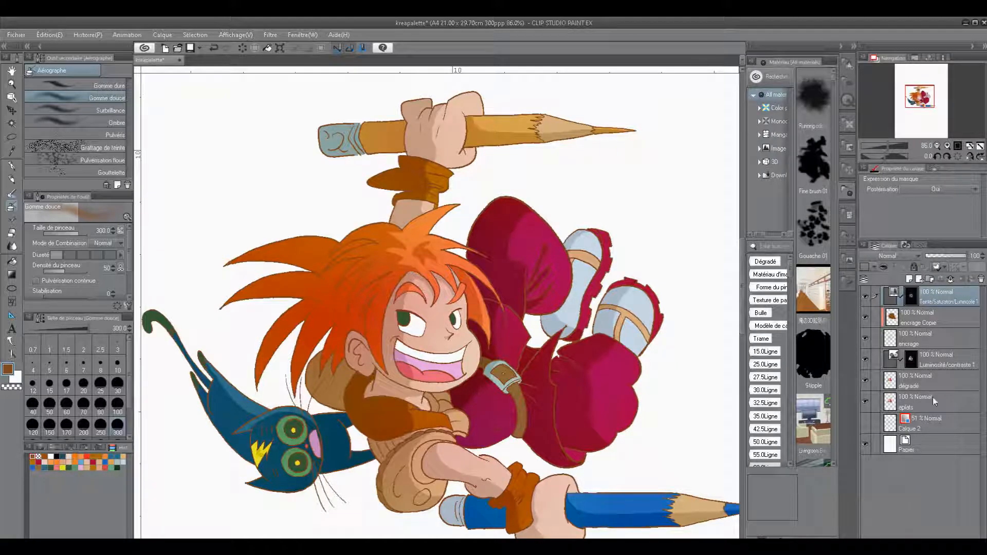
Create a new layer on top of the stack and name it yeux
left_click(909, 279)
double_click(906, 300)
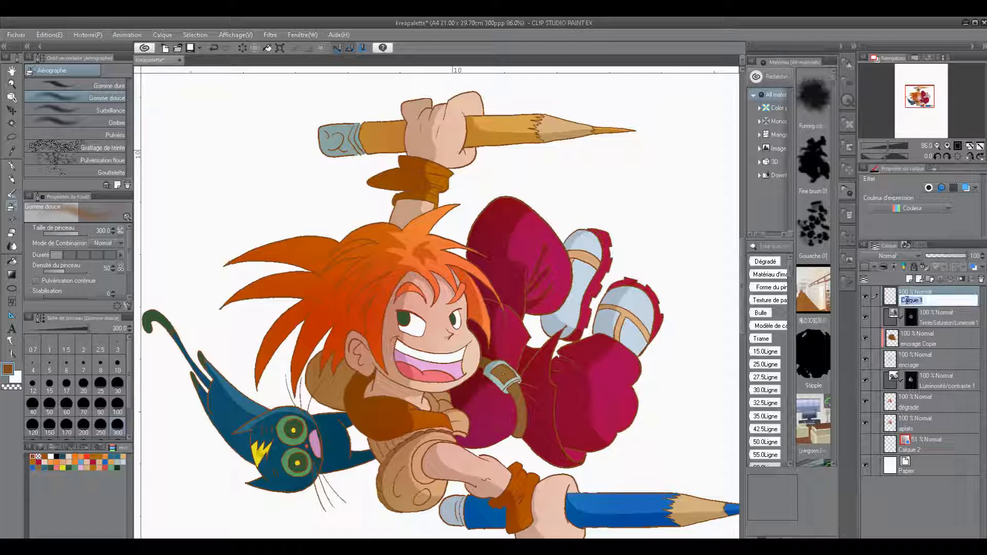
type("yeux")
key("Return")
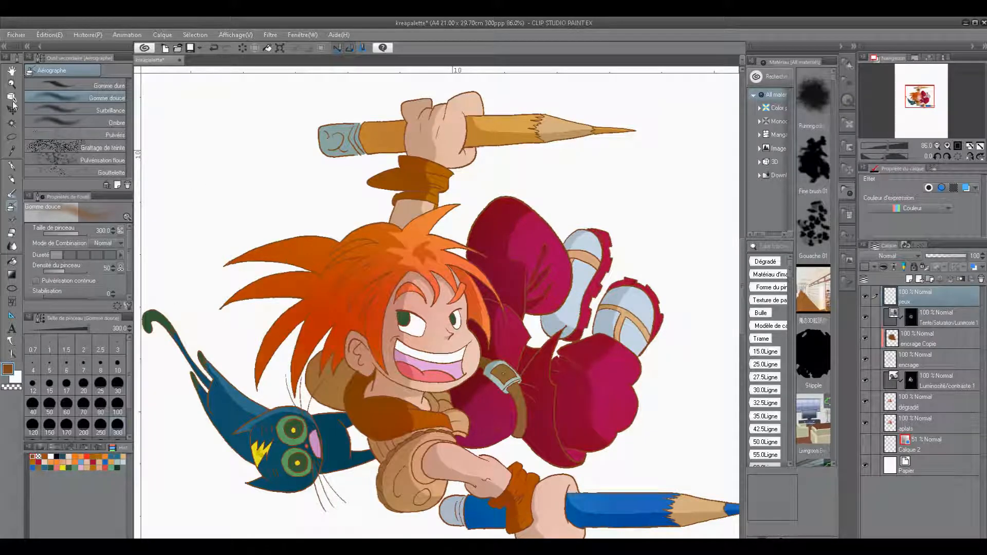
Paint black pupils in both of the boy's green irises on the yeux layer, using Plume G at size 8
left_click(12, 84)
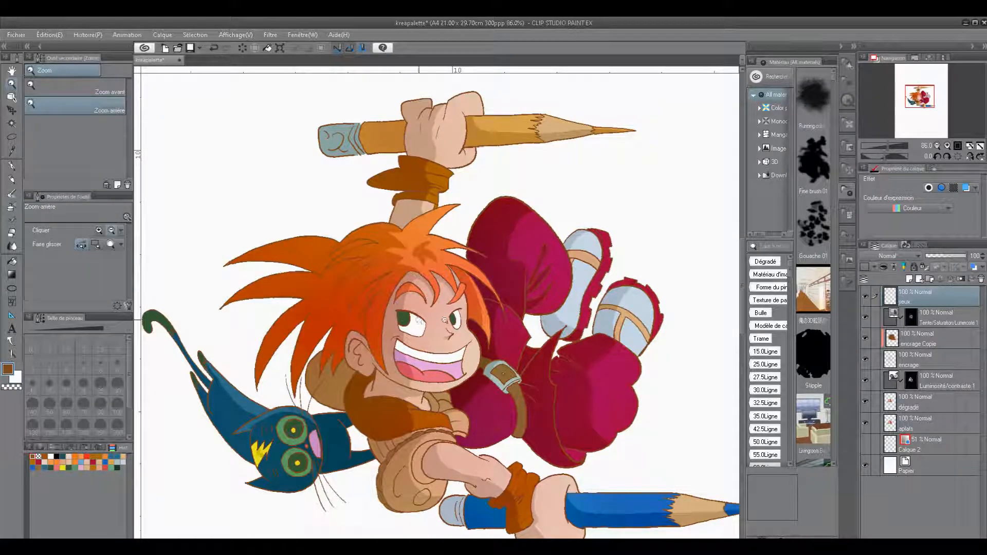
left_click_drag(444, 320, 461, 323)
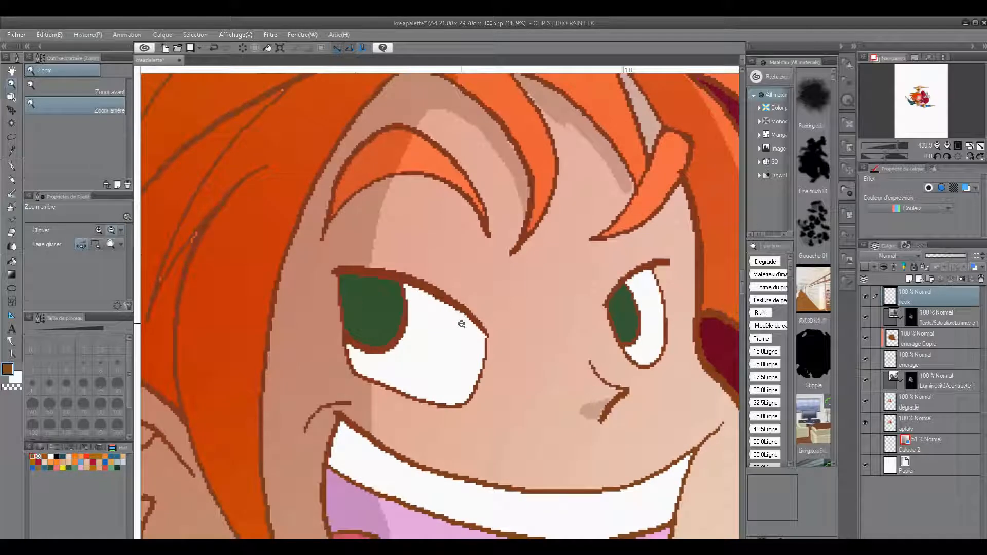
left_click(11, 167)
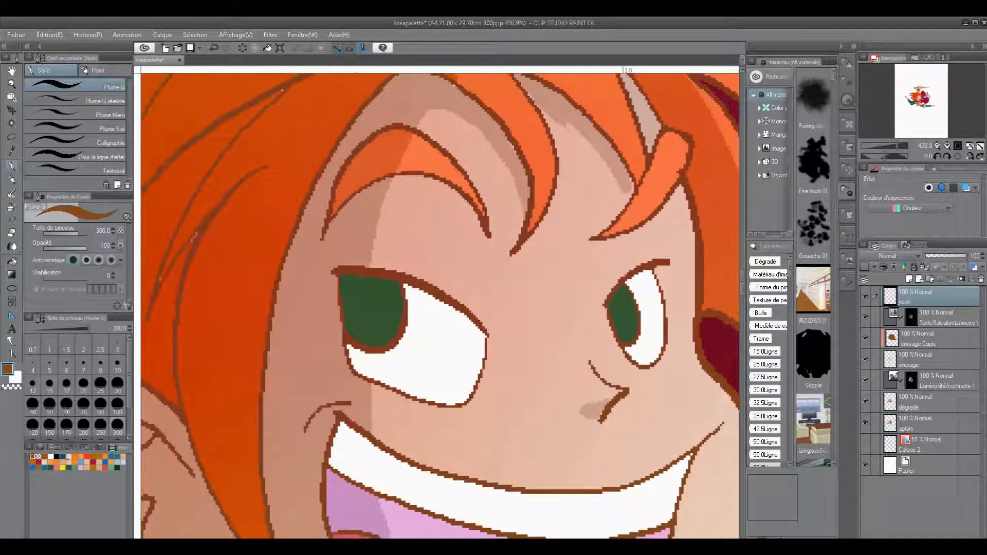
left_click(57, 456)
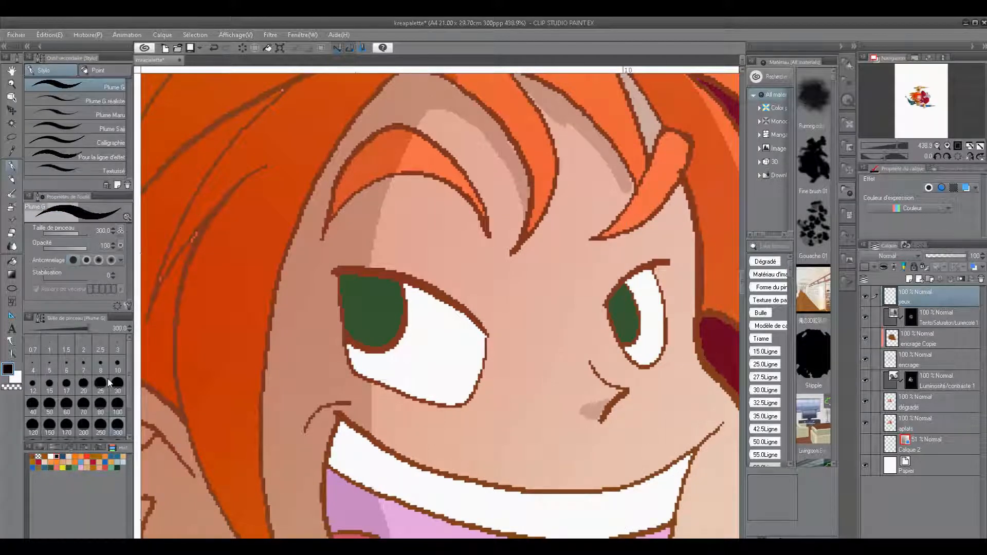
left_click(100, 365)
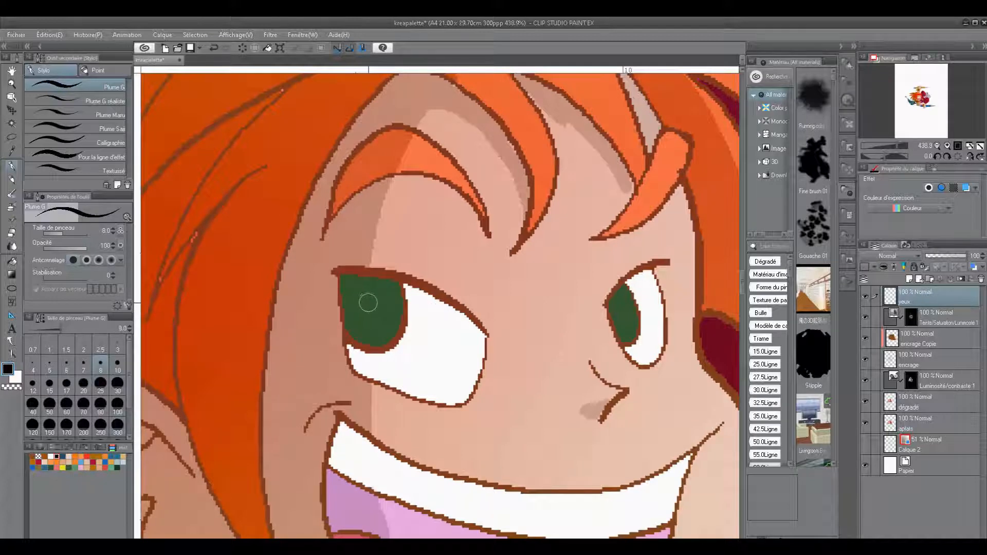
mouse_move(368, 303)
left_mouse_down()
mouse_move(368, 324)
mouse_move(378, 313)
mouse_move(375, 300)
mouse_move(367, 317)
mouse_move(369, 299)
mouse_move(367, 320)
mouse_move(376, 301)
mouse_move(364, 299)
mouse_move(368, 322)
mouse_move(375, 299)
left_mouse_up()
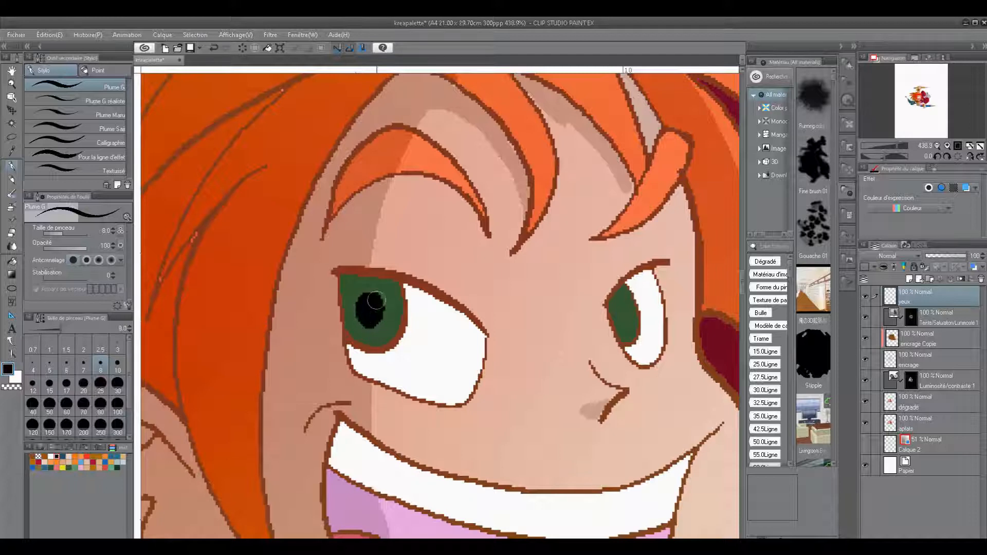
mouse_move(620, 319)
left_mouse_down()
mouse_move(620, 306)
mouse_move(618, 319)
left_mouse_up()
Add two small white highlights to each of the boy's pupils with Plume G at size 6
left_click(18, 380)
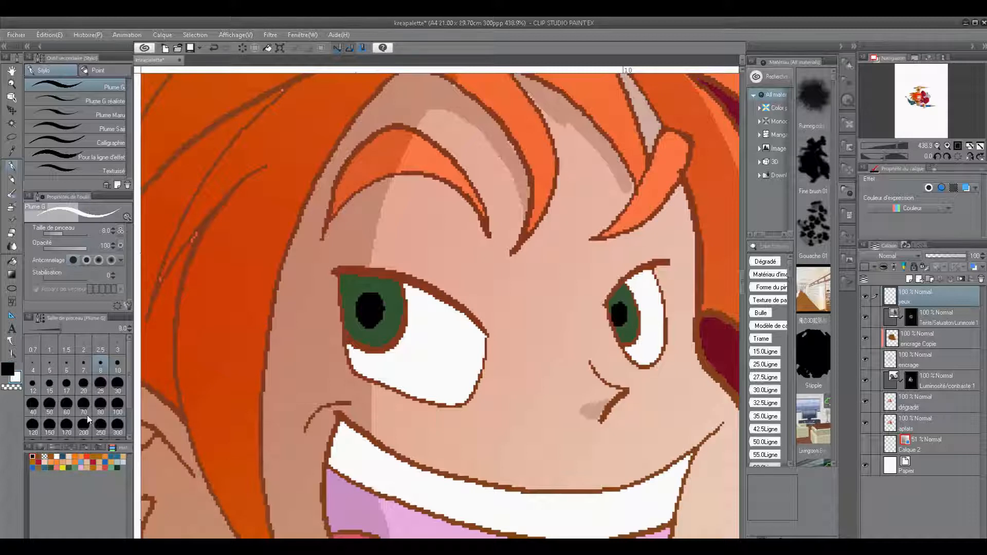
left_click(67, 366)
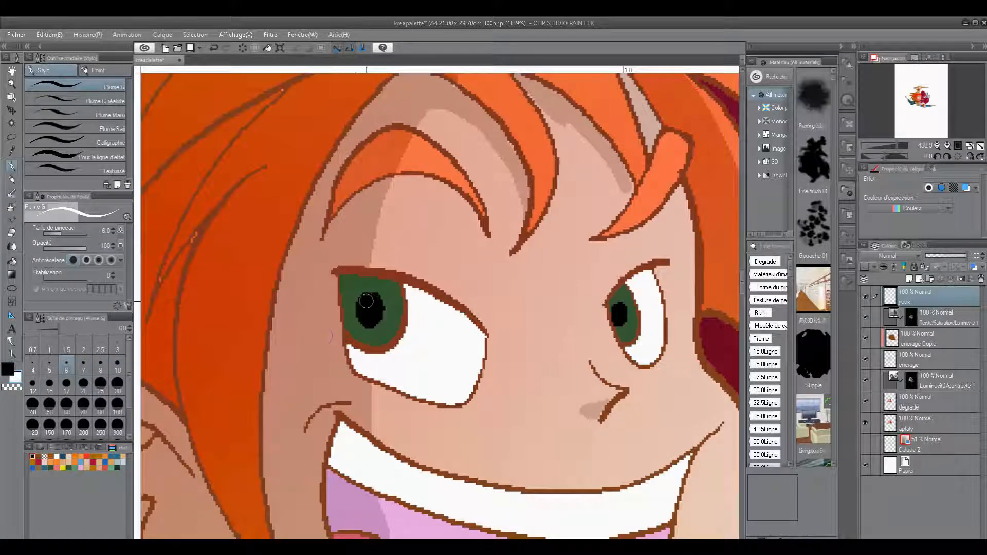
left_click_drag(363, 295, 381, 323)
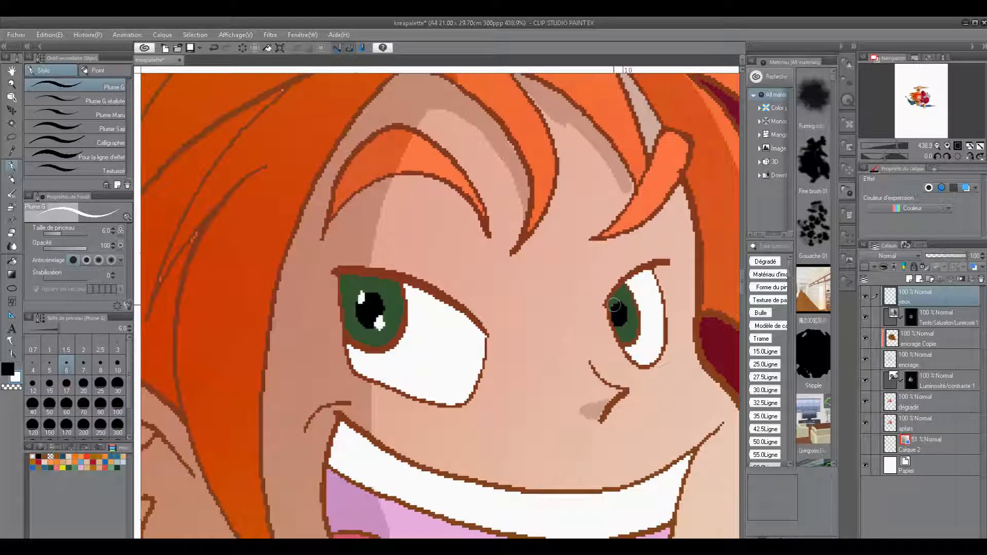
left_click(615, 304)
left_click(626, 322)
Check the boy's finished eyes within the whole illustration, with the complete figure centred in view
left_click(11, 84)
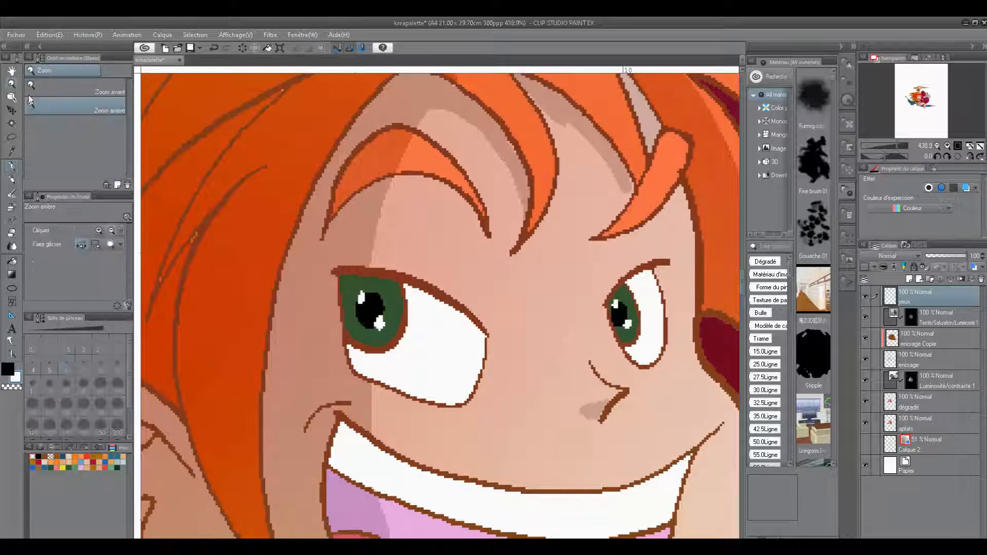
left_click_drag(538, 273, 528, 293)
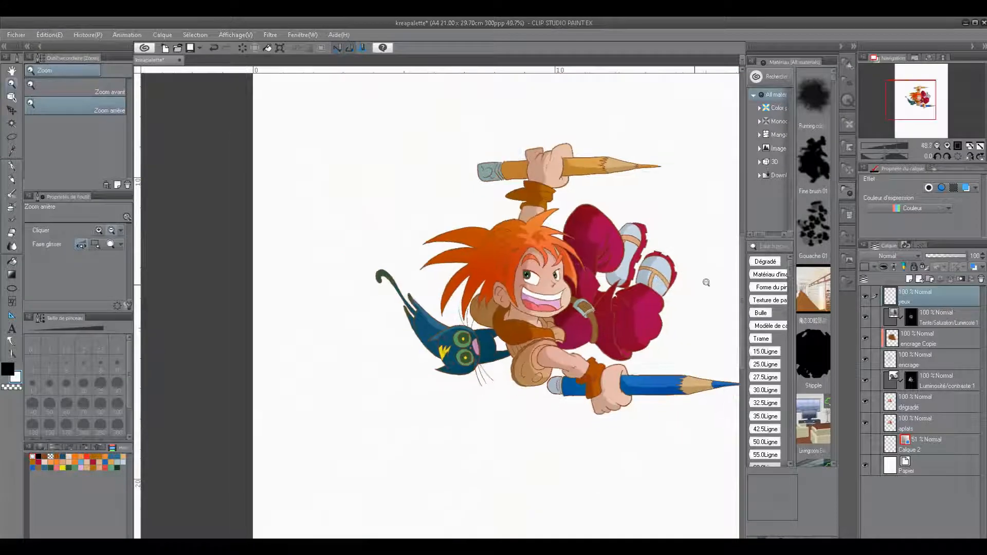
scroll(706, 282, "up", 2)
scroll(705, 283, "down", 1)
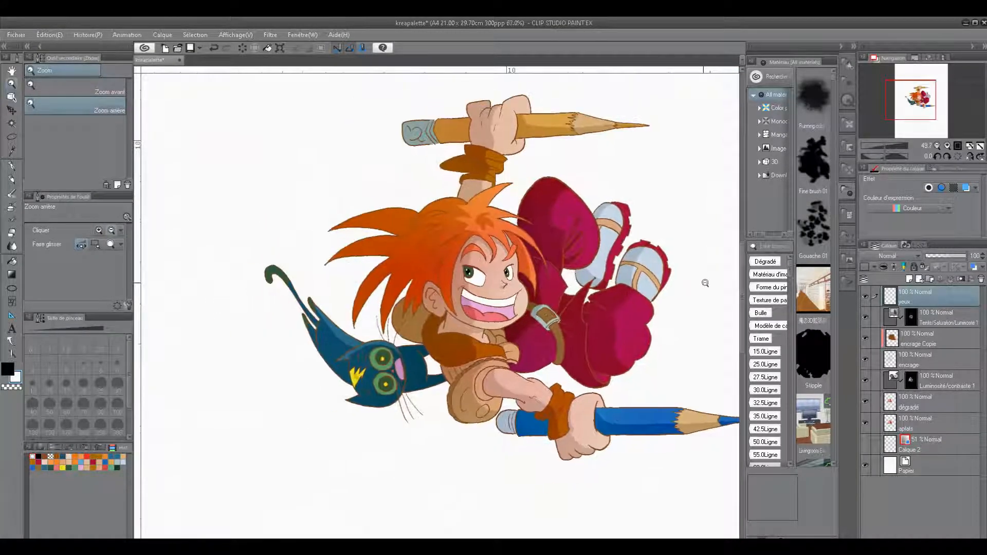
scroll(705, 283, "up", 1)
left_click(924, 101)
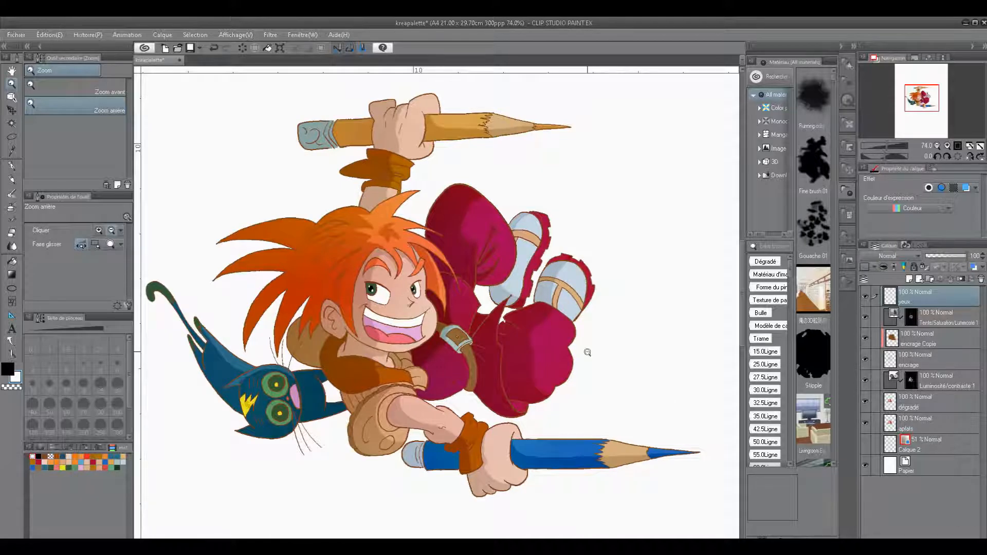
left_click(918, 361)
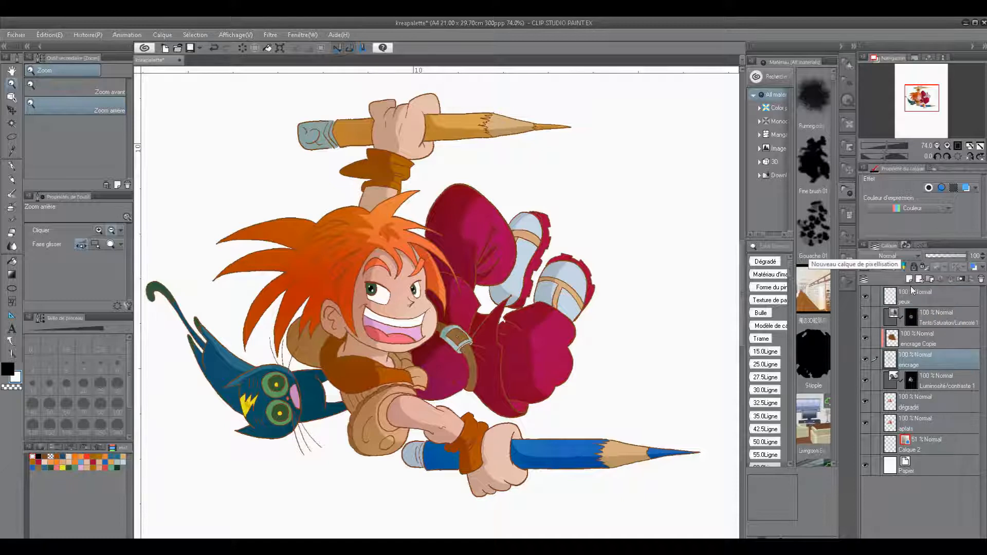
left_click(921, 341)
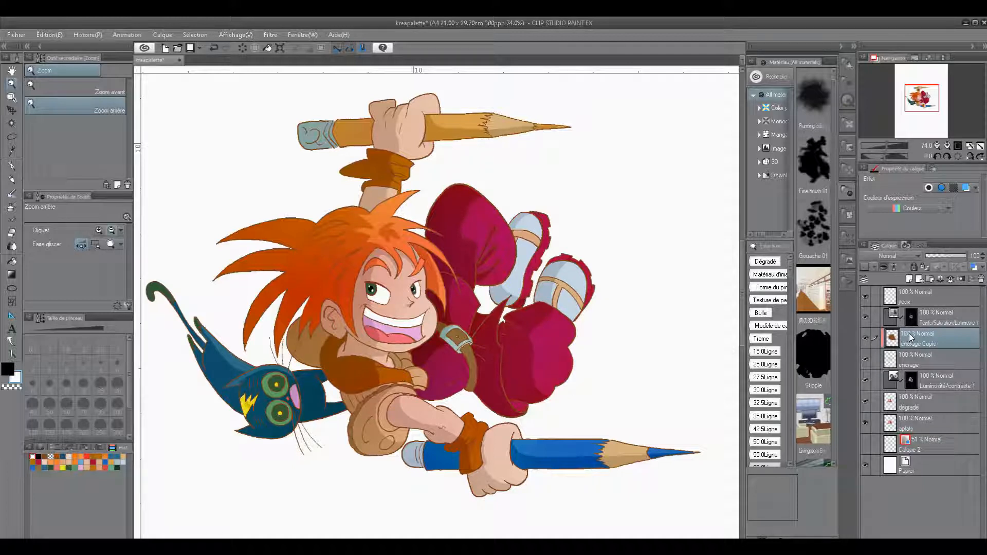
right_click(942, 319)
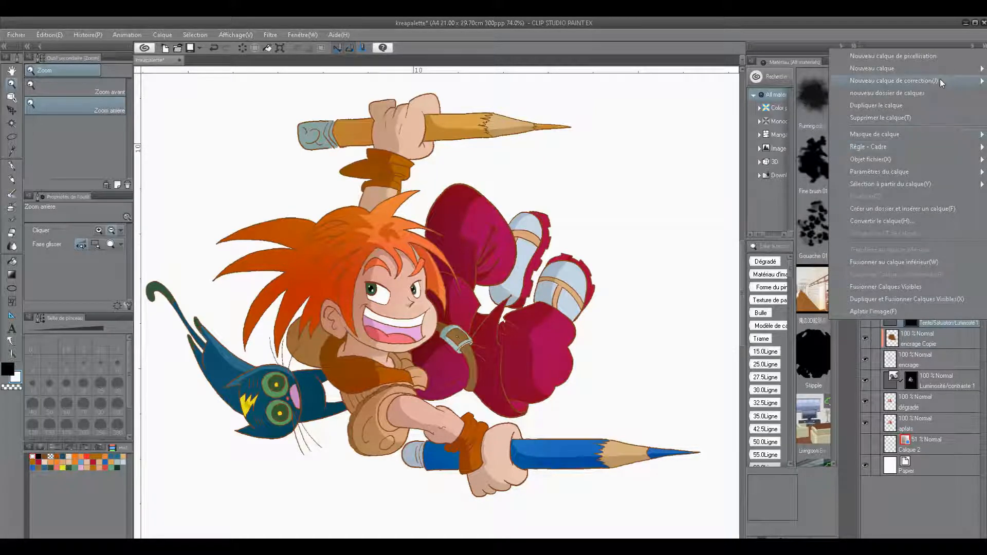
mouse_move(939, 80)
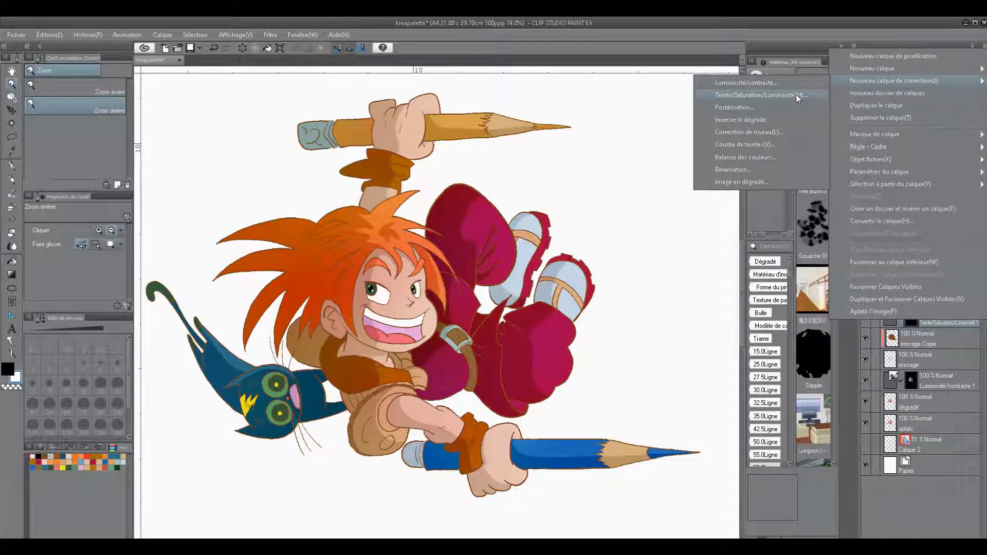
Ready the fill tool with the transparent colour on the Teinte/Saturation/Luminosité correction layer's mask
left_click(957, 323)
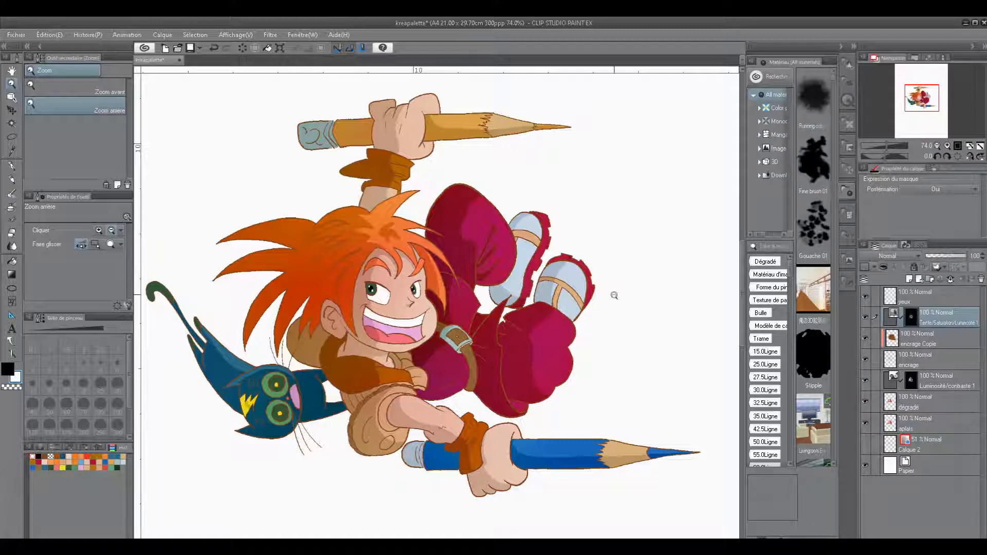
left_click(14, 388)
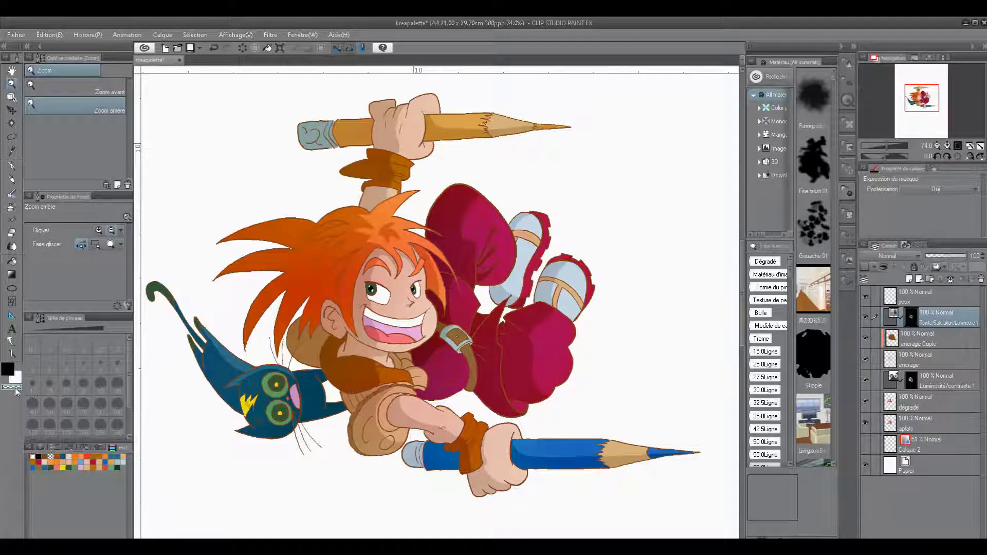
left_click(12, 262)
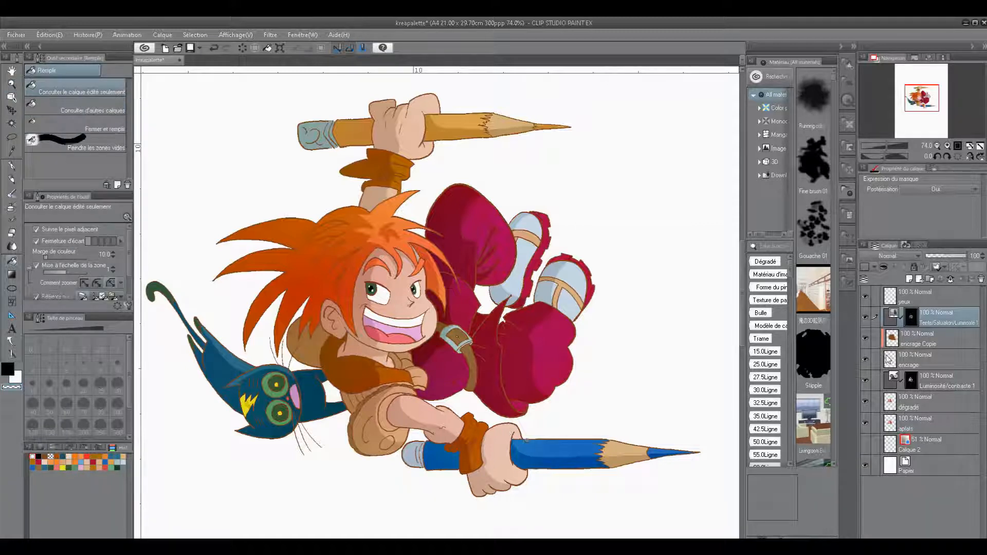